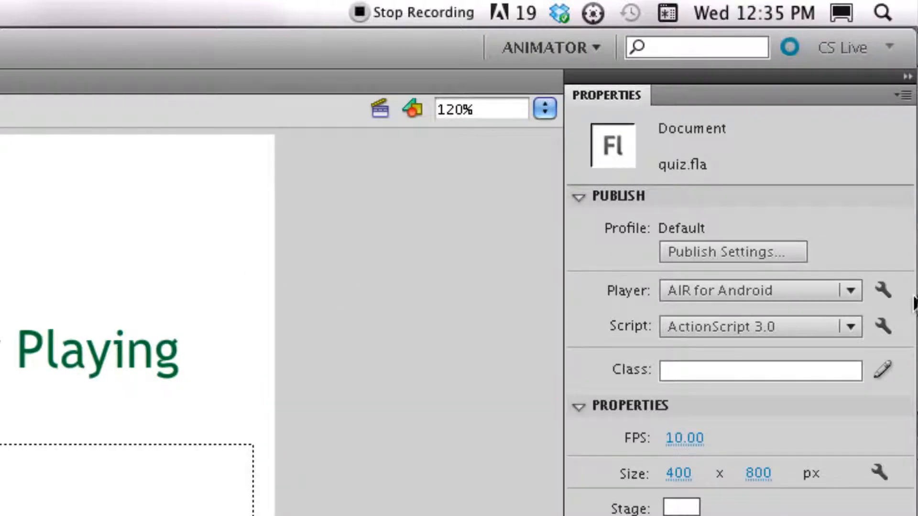
# Switch the publish player to Flash Player 10.2 and back to AIR for Android.
pyautogui.click(841, 293)
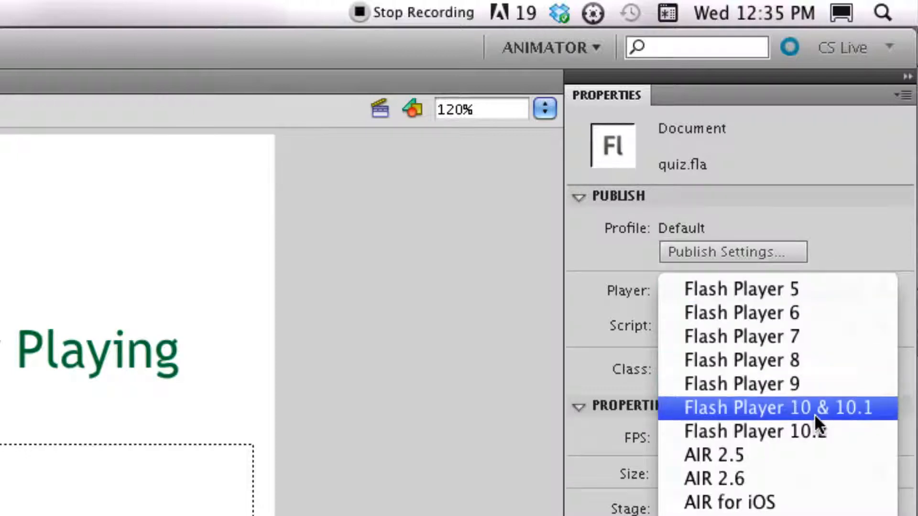
pyautogui.click(815, 430)
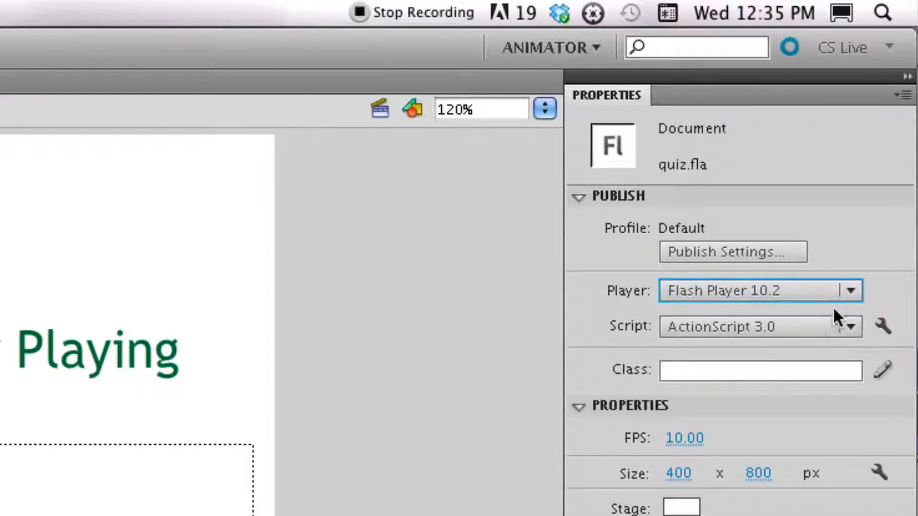
pyautogui.click(857, 293)
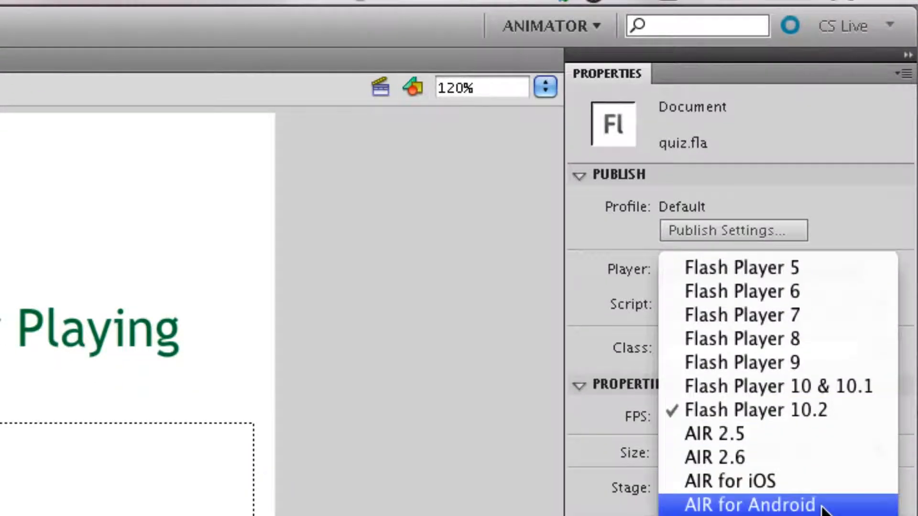
pyautogui.click(823, 507)
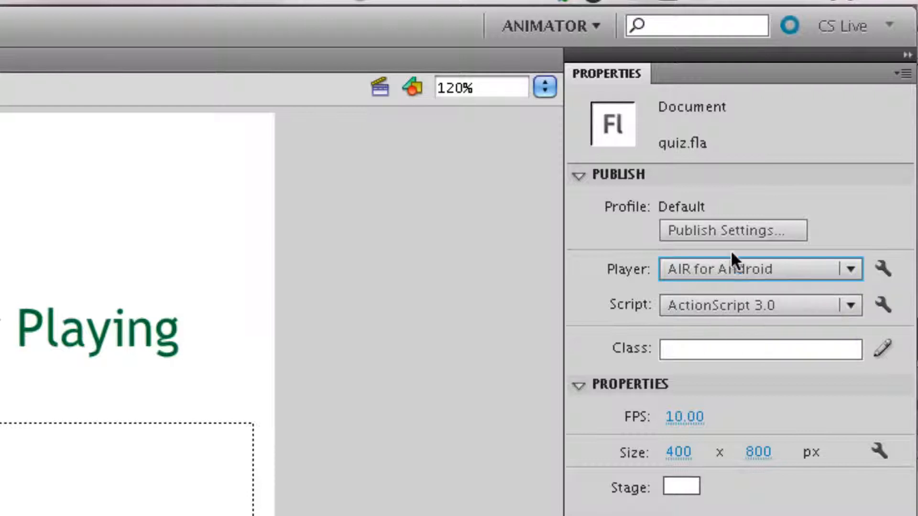
# In Publish Settings, set the audio stream to MP3 at 160 kbps with Best quality.
pyautogui.click(727, 229)
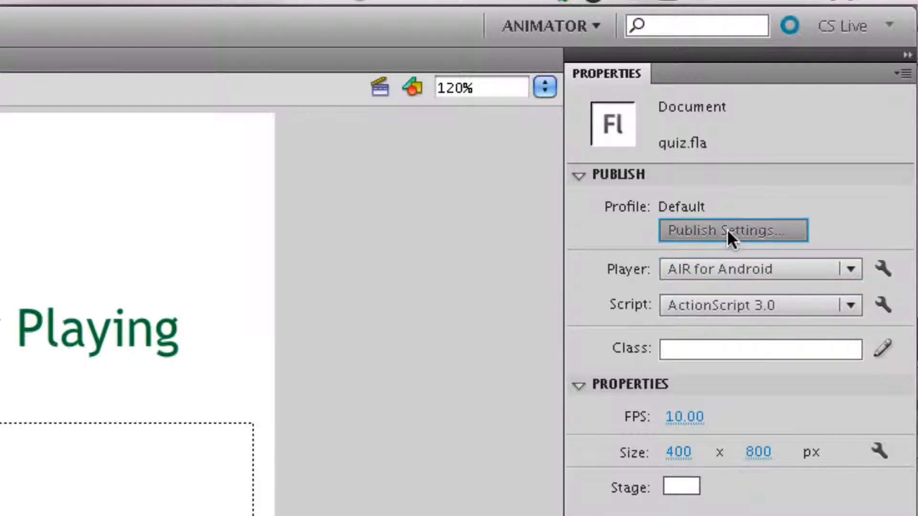
pyautogui.moveTo(28, 234); pyautogui.dragTo(822, 15)
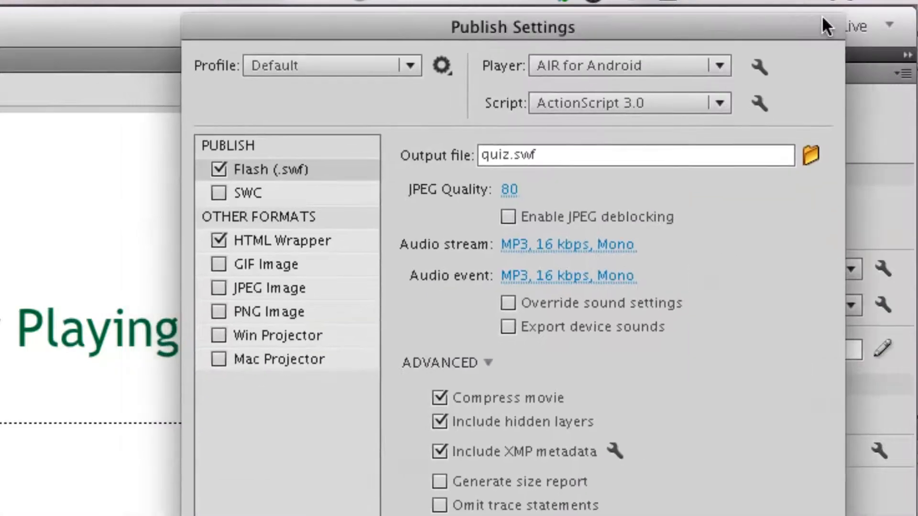
pyautogui.click(563, 244)
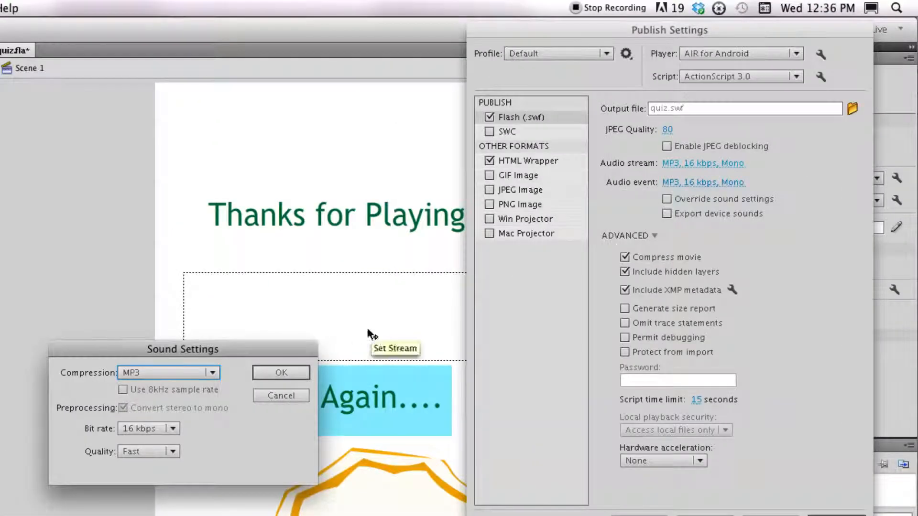
pyautogui.moveTo(291, 349); pyautogui.dragTo(764, 166)
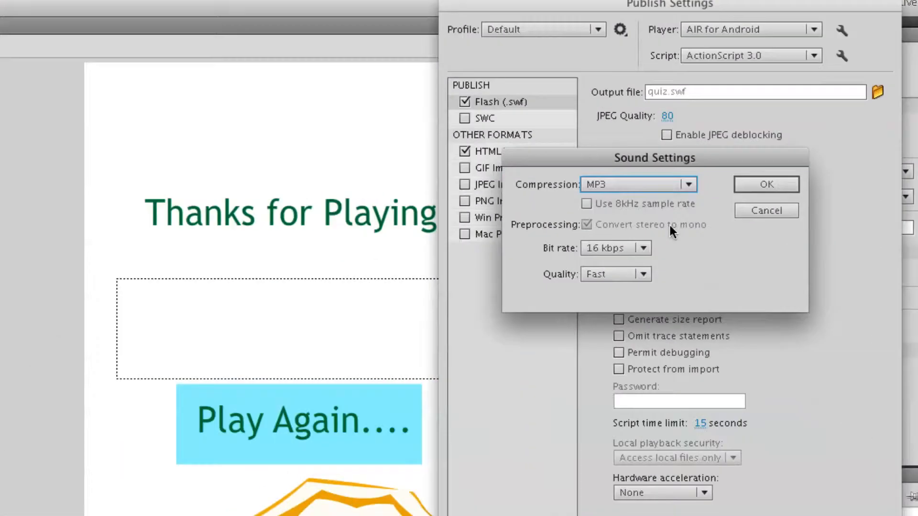
pyautogui.click(639, 246)
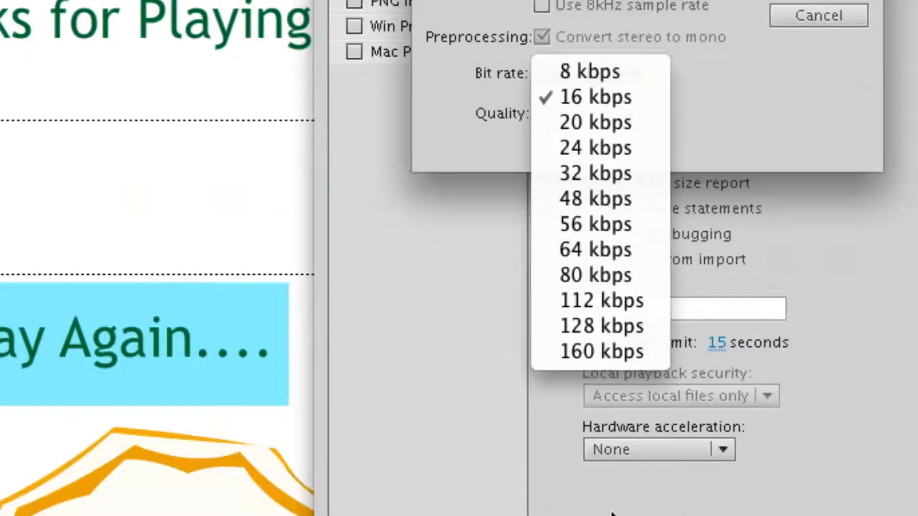
pyautogui.click(600, 352)
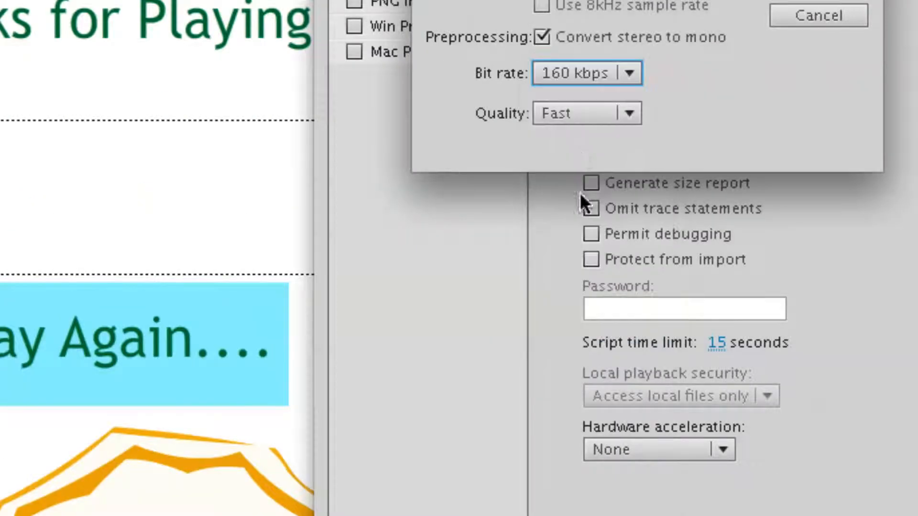
pyautogui.click(579, 117)
pyautogui.click(583, 163)
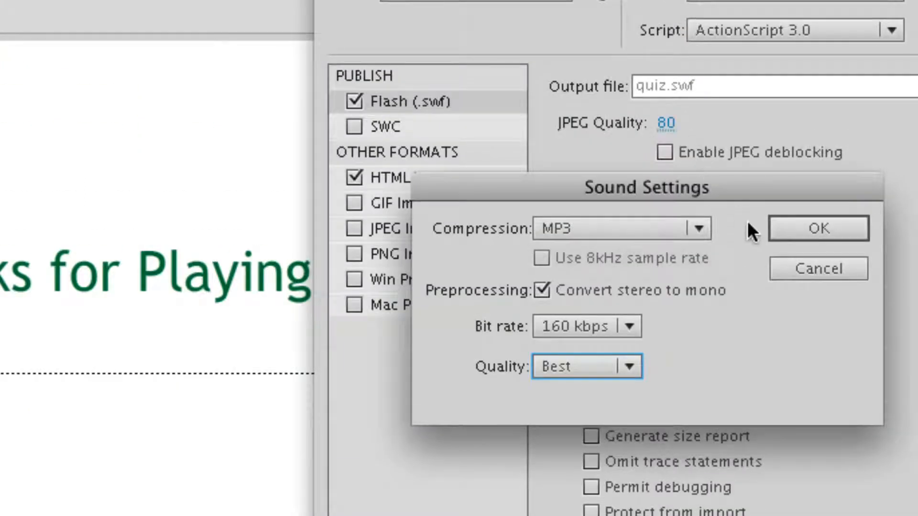
pyautogui.click(812, 239)
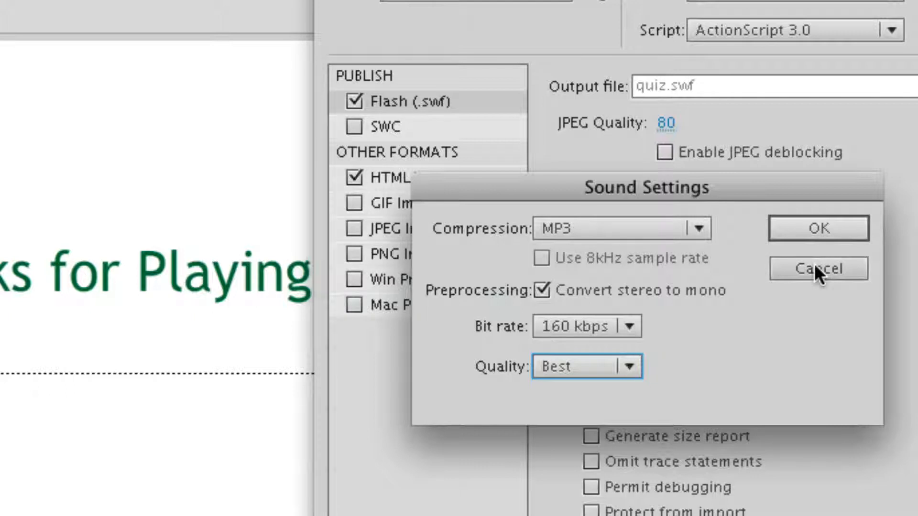
pyautogui.click(816, 230)
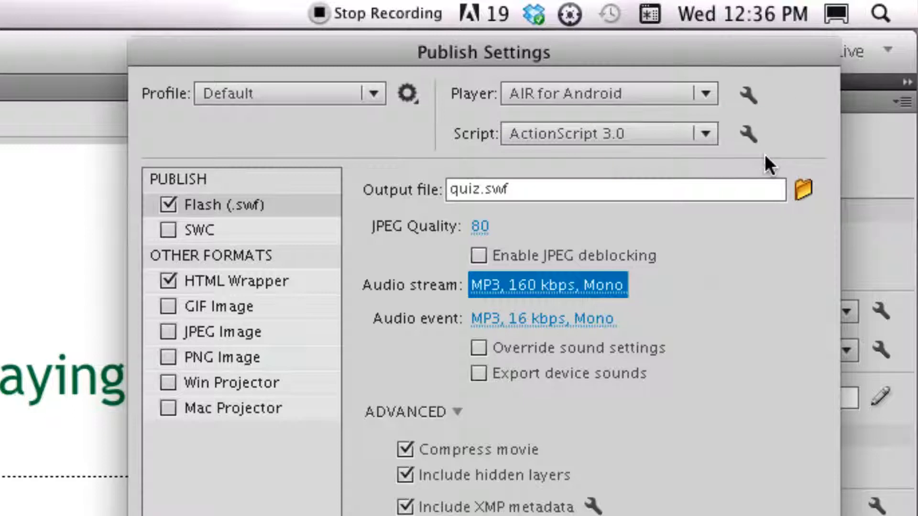
pyautogui.press('Escape')
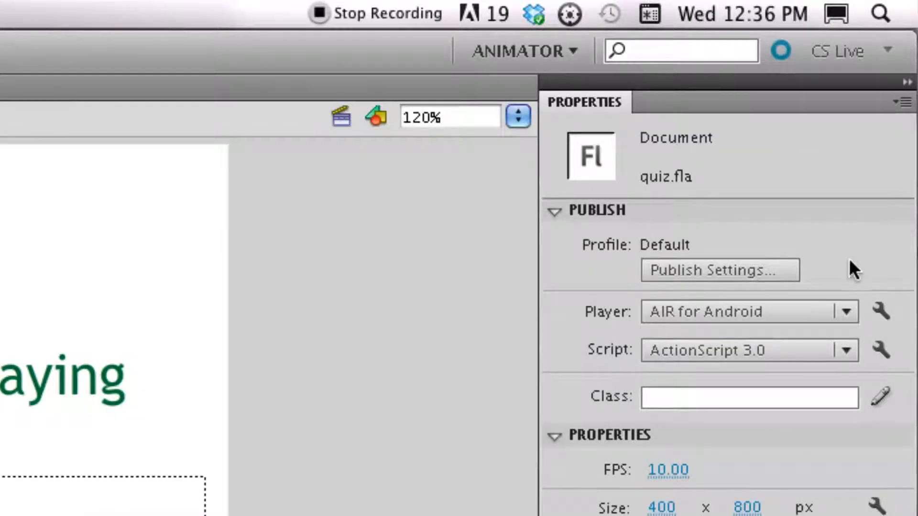
# Open the AIR for Android settings and enter the certificate password on the Deployment tab.
pyautogui.click(882, 311)
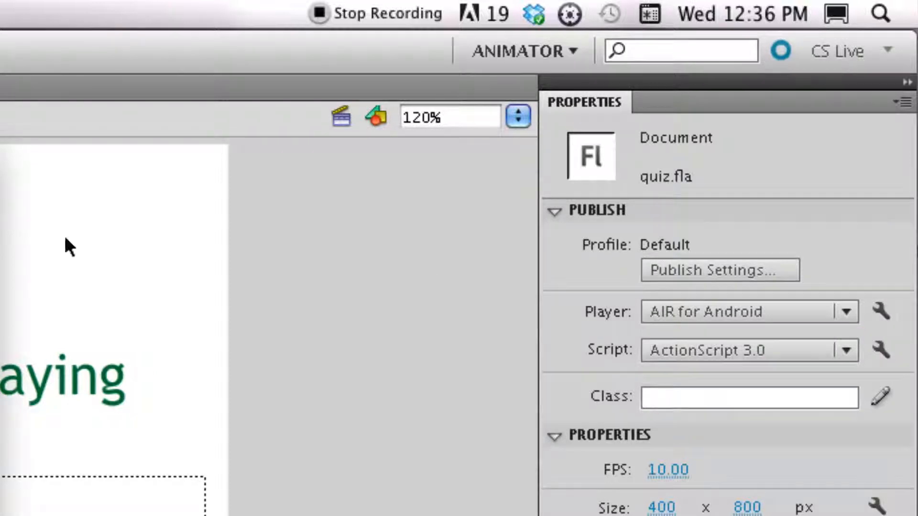
pyautogui.moveTo(210, 148); pyautogui.dragTo(729, 53)
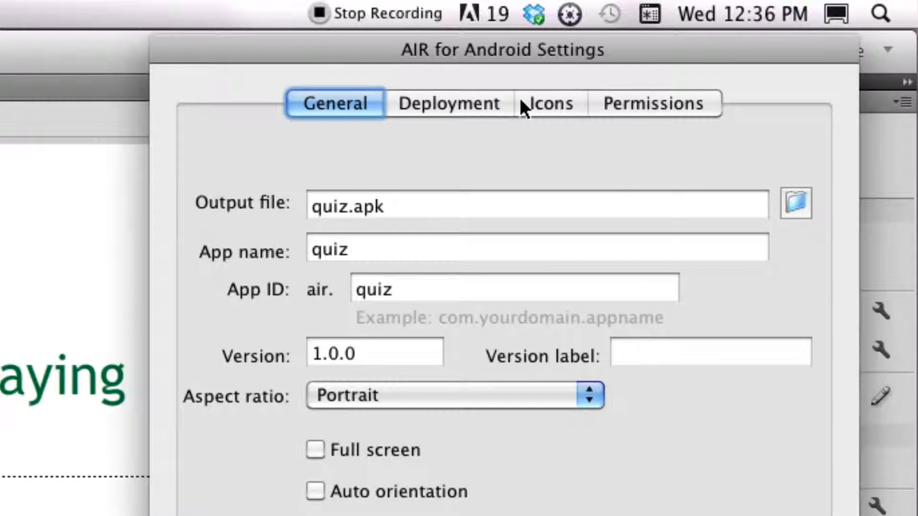
pyautogui.click(479, 96)
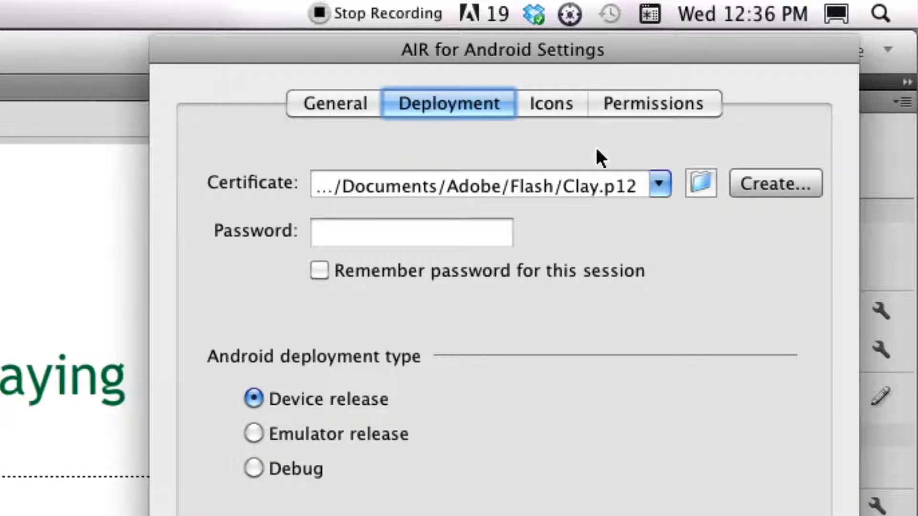
pyautogui.click(380, 234)
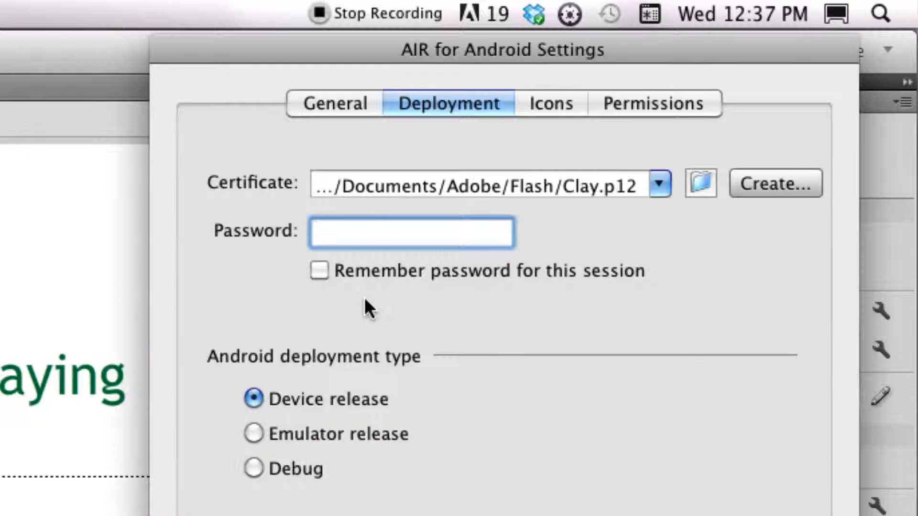
pyautogui.write('••••')
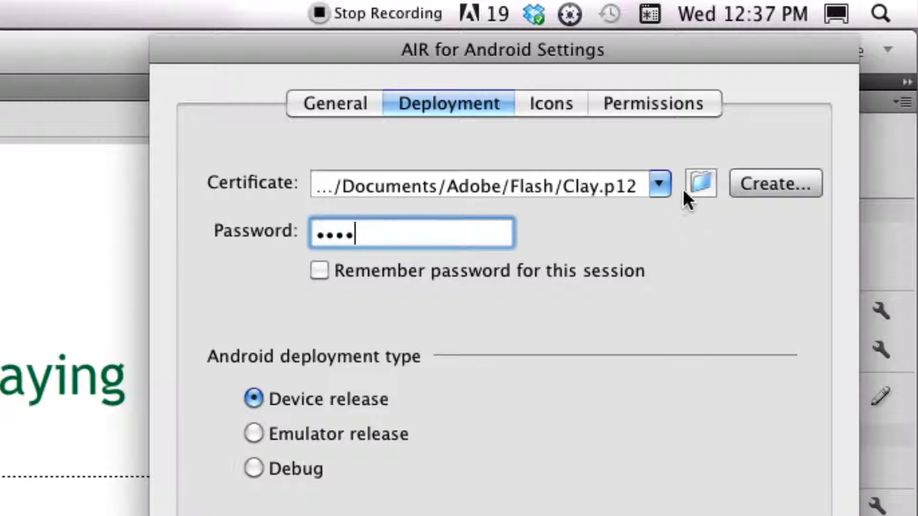
# Create a new certificate, filling in the publisher name, organization unit, organization name, and the certificate password twice.
pyautogui.click(765, 182)
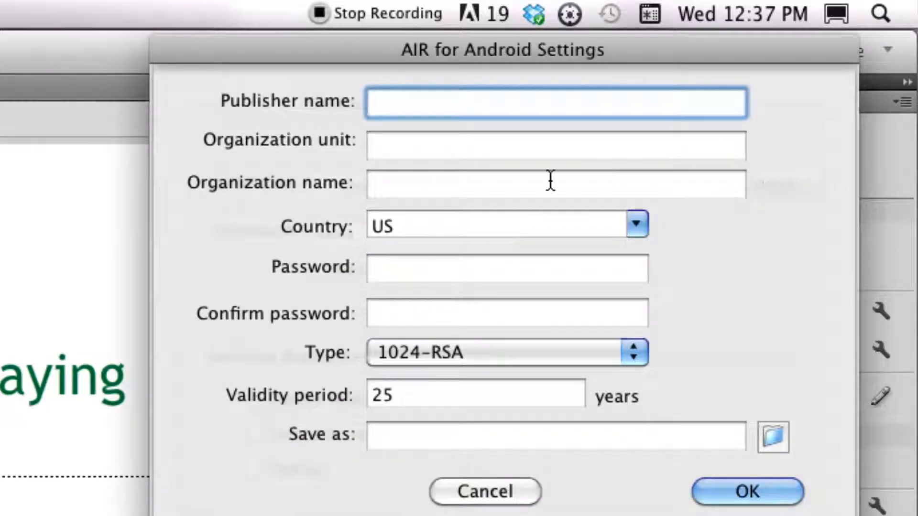
pyautogui.write('Clay')
pyautogui.press('Tab')
pyautogui.write('clay')
pyautogui.press('Tab')
pyautogui.write('clay')
pyautogui.press('Tab')
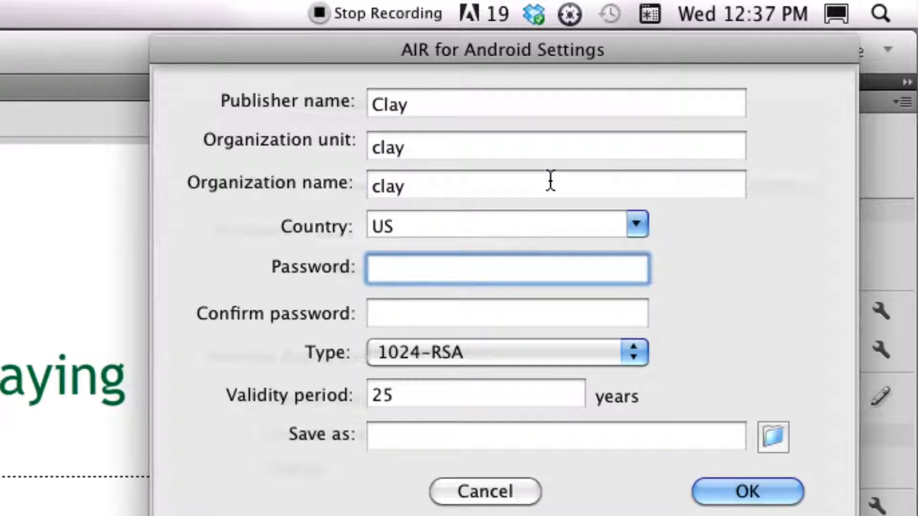
pyautogui.write('••••')
pyautogui.press('Tab')
pyautogui.write('••••')
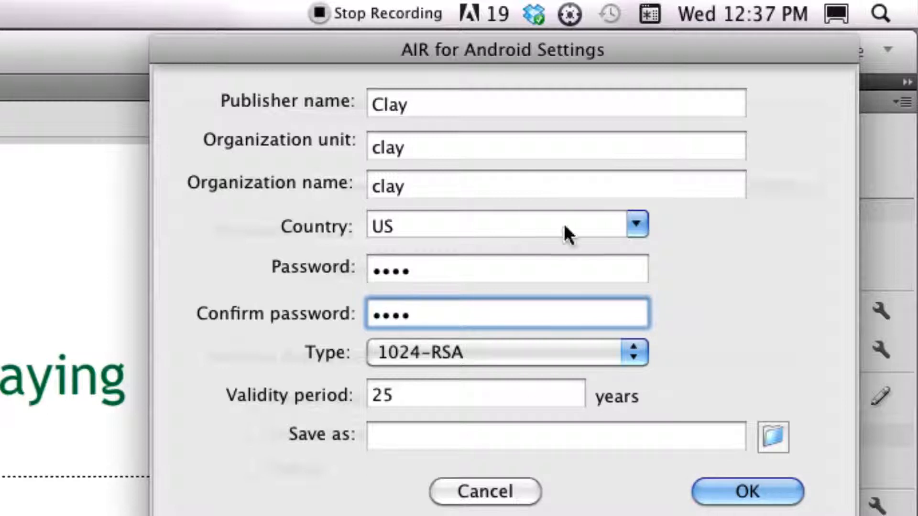
# Save the new certificate as quiz.p12 in the Android Quiz folder on Macintosh HD and confirm its creation.
pyautogui.click(774, 436)
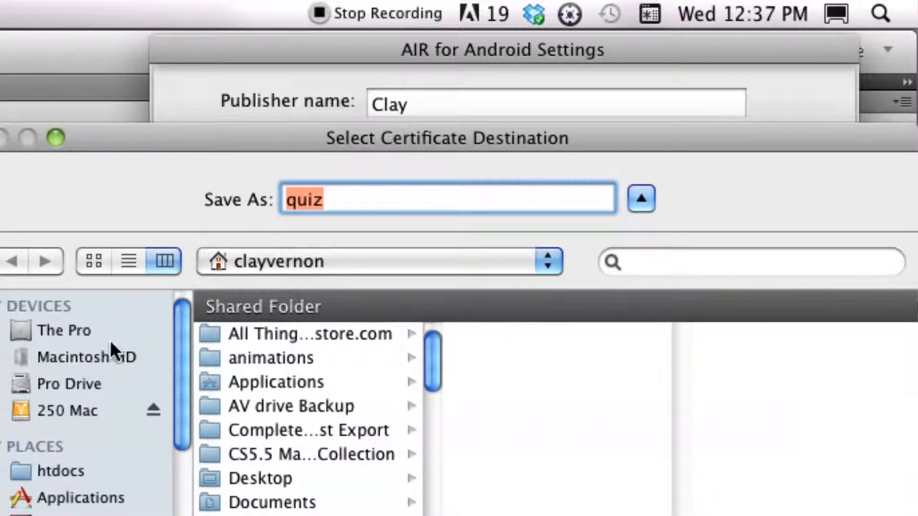
pyautogui.click(87, 358)
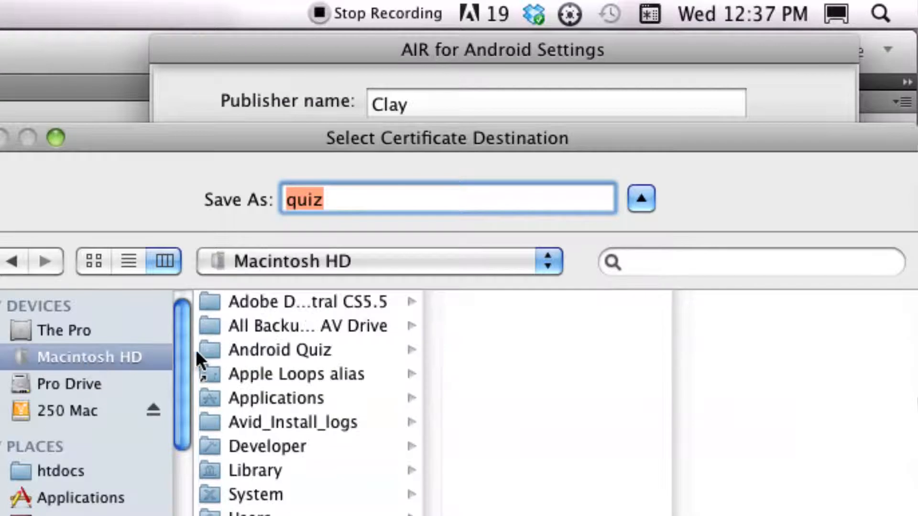
pyautogui.click(236, 349)
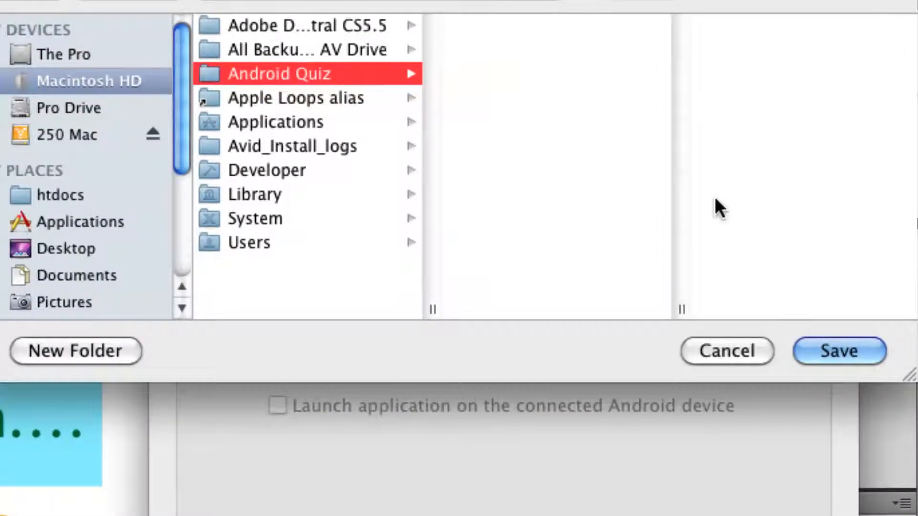
pyautogui.click(833, 351)
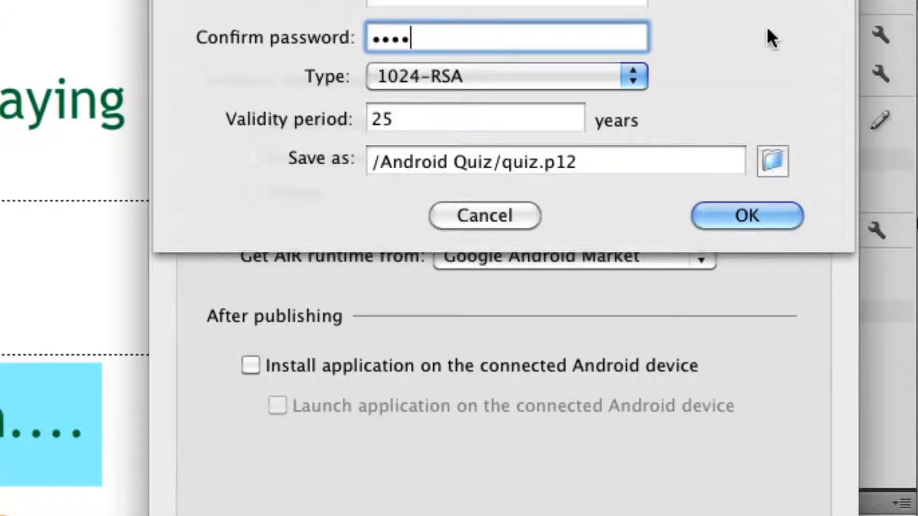
pyautogui.click(771, 210)
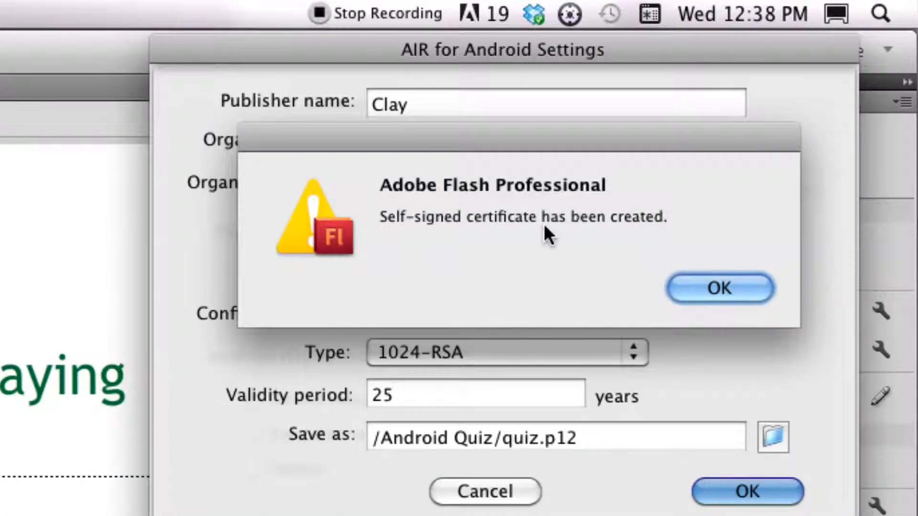
pyautogui.click(698, 287)
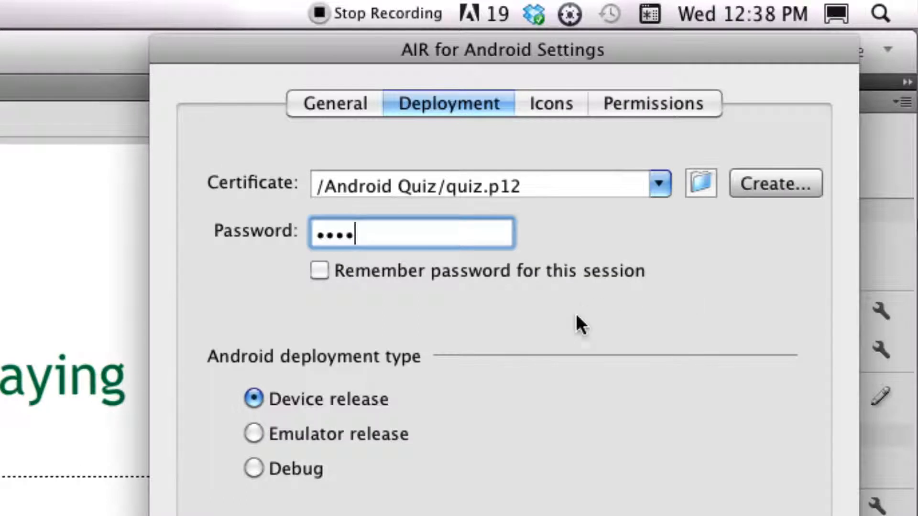
# Assign quiz72.png from the Documents/Adobe/Flash folder as the 72x72 app icon.
pyautogui.click(548, 104)
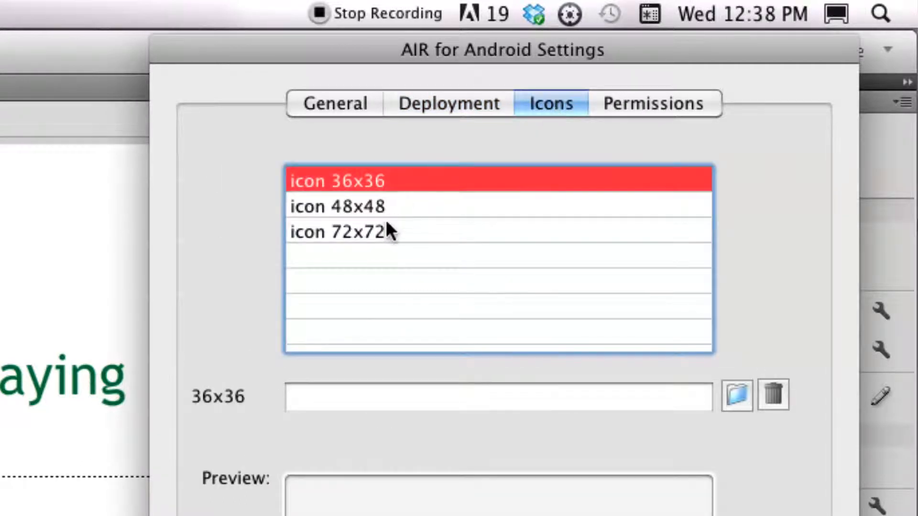
pyautogui.click(389, 232)
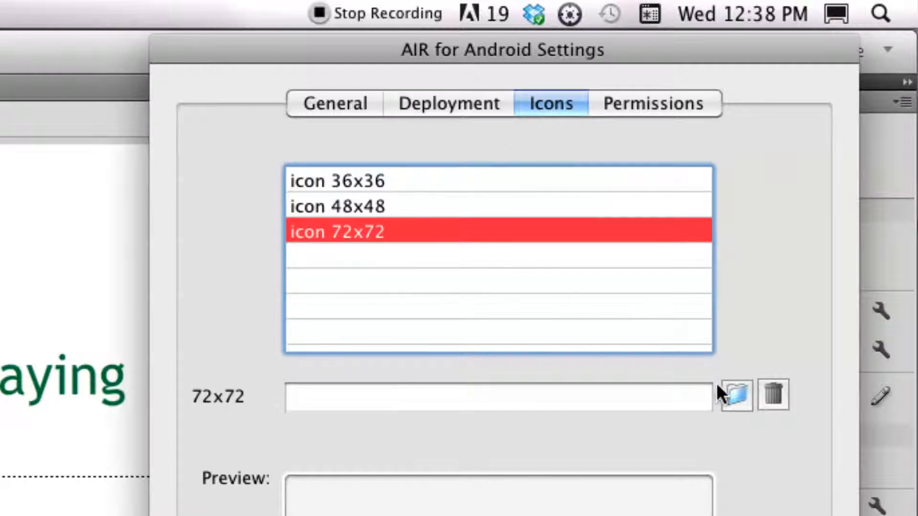
pyautogui.click(735, 392)
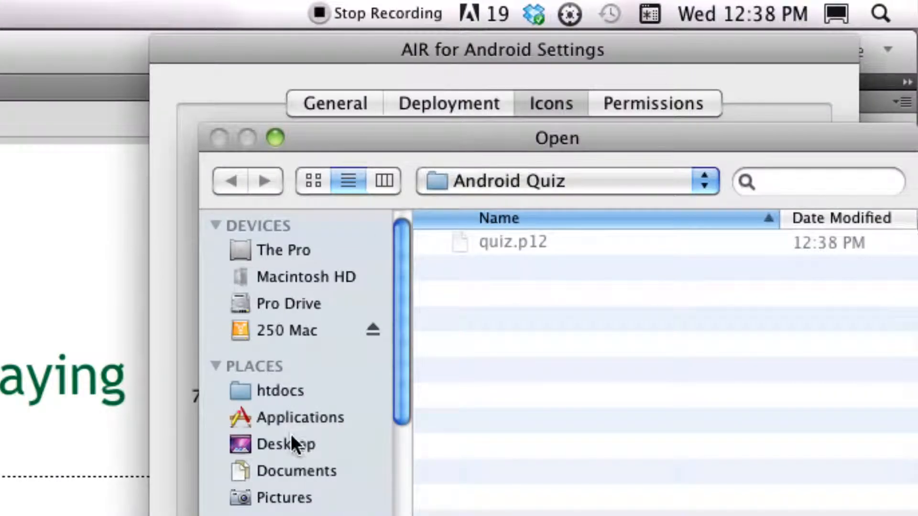
pyautogui.click(295, 473)
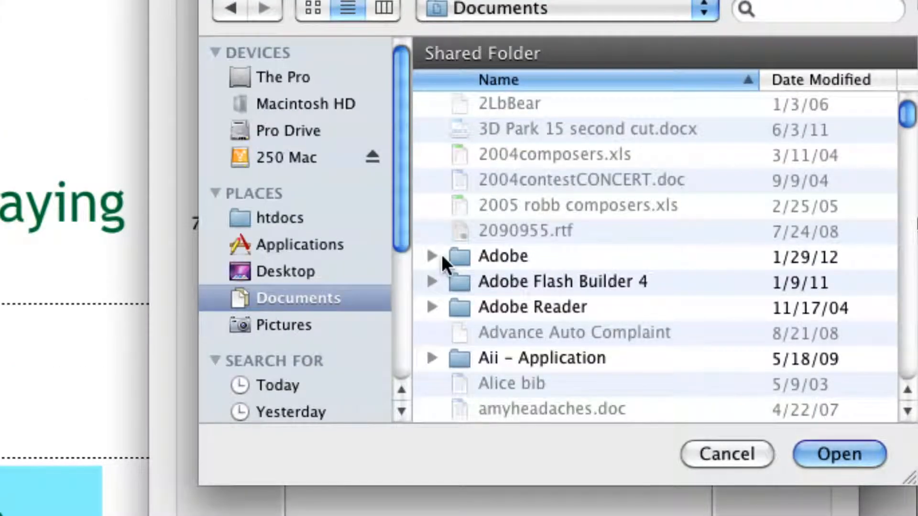
pyautogui.doubleClick(455, 252)
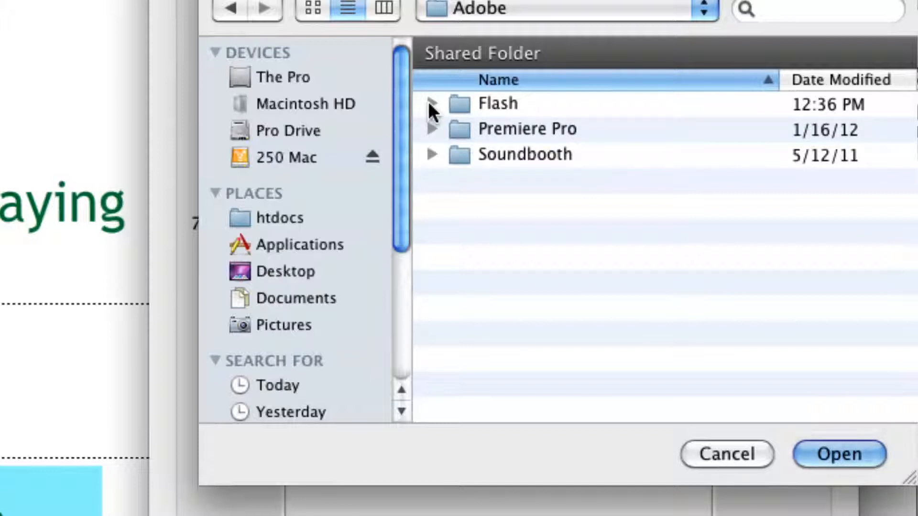
pyautogui.doubleClick(469, 105)
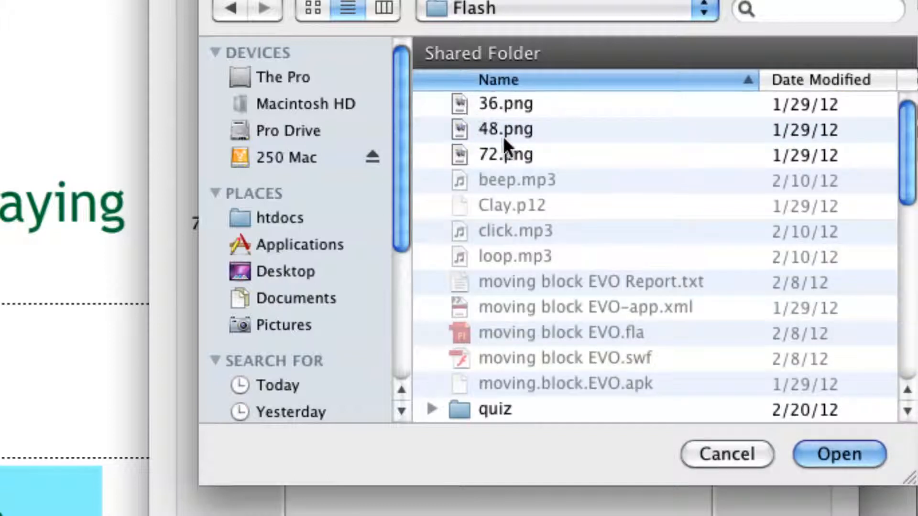
pyautogui.scroll(-5, 592, 192)
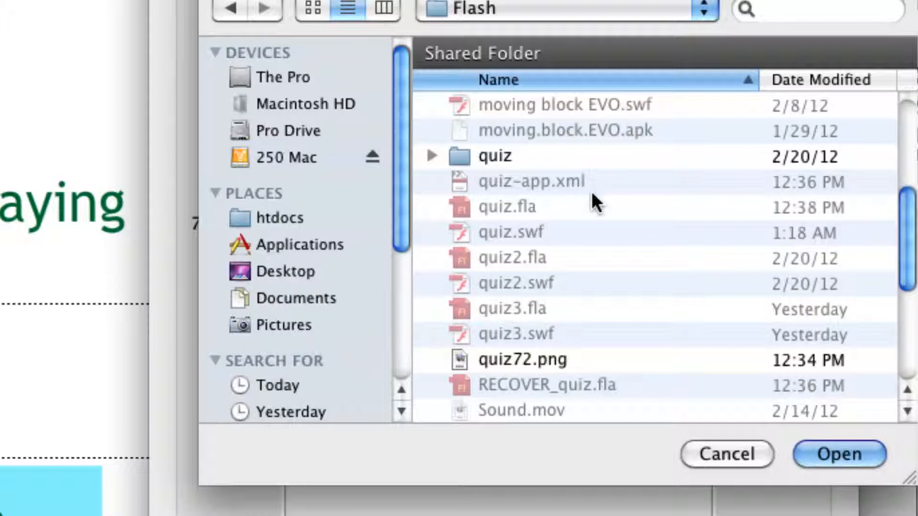
pyautogui.click(564, 361)
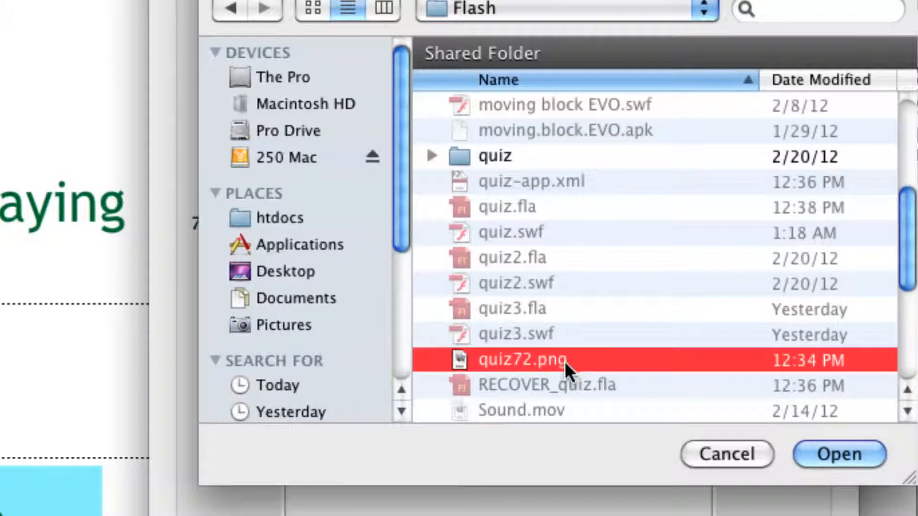
pyautogui.click(828, 449)
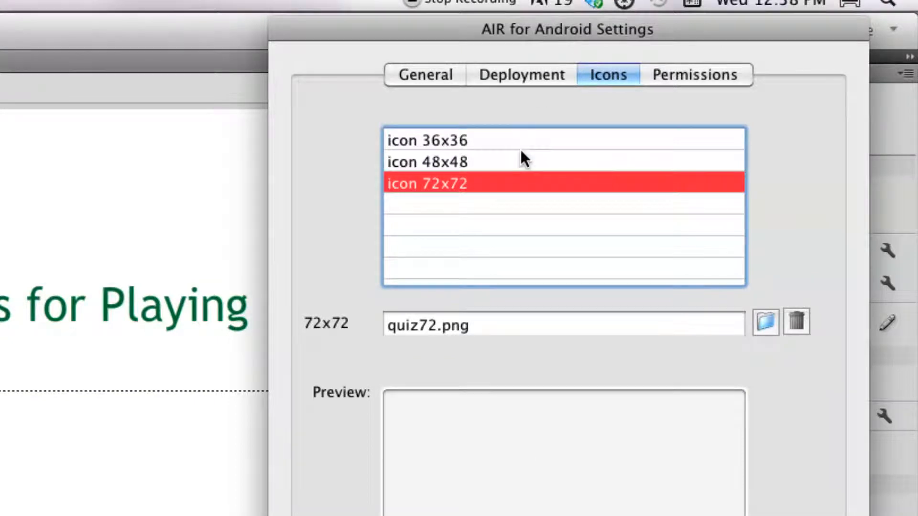
# Review the remaining icon slots and the list of Android permissions available for the app.
pyautogui.click(498, 163)
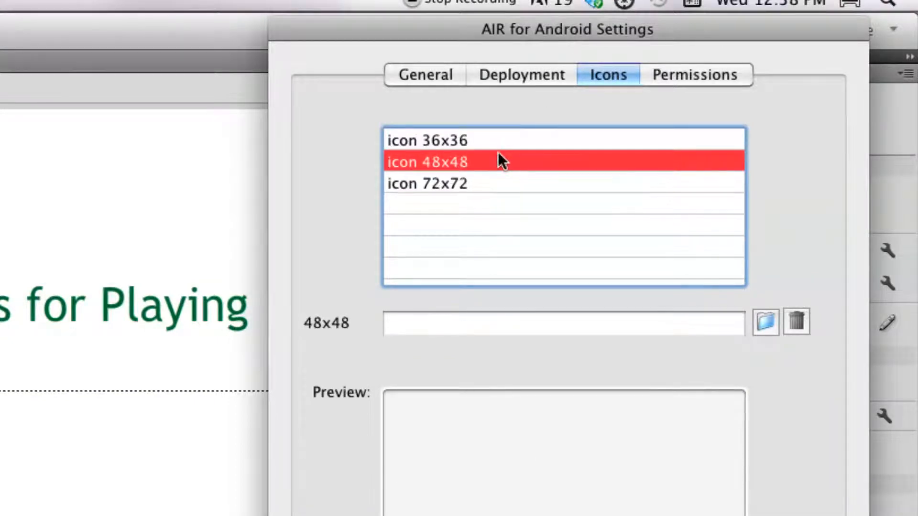
pyautogui.click(499, 141)
pyautogui.click(500, 165)
pyautogui.click(499, 181)
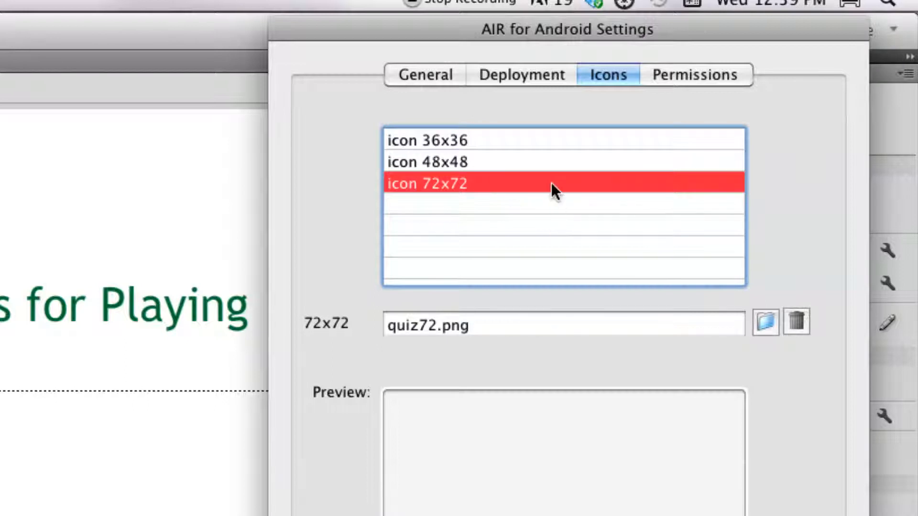
pyautogui.click(667, 76)
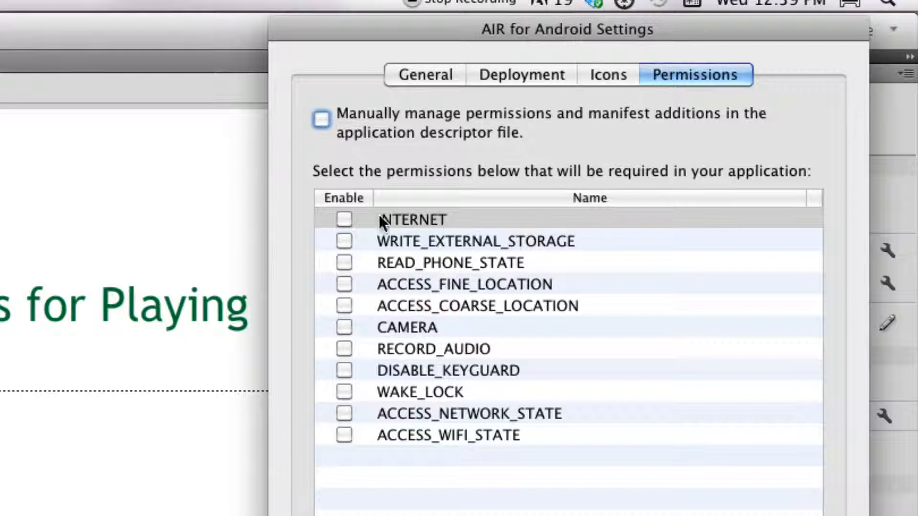
pyautogui.click(343, 220)
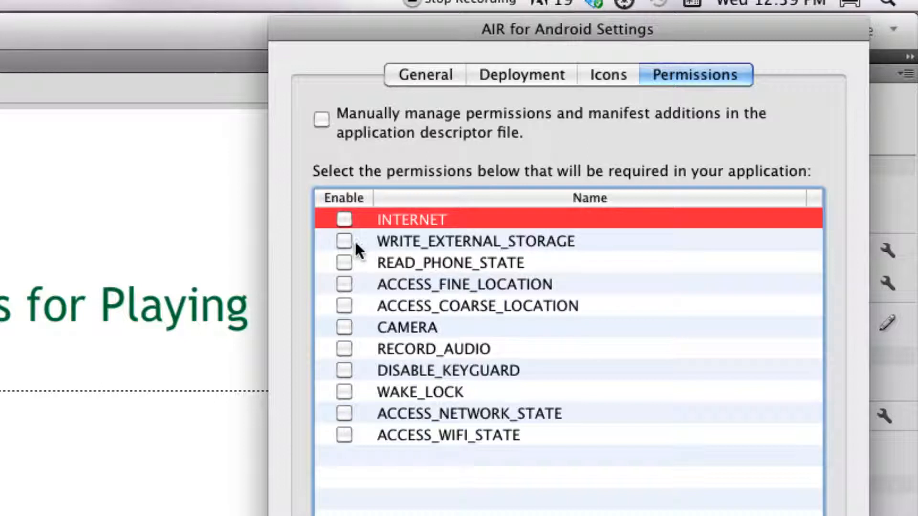
pyautogui.click(343, 240)
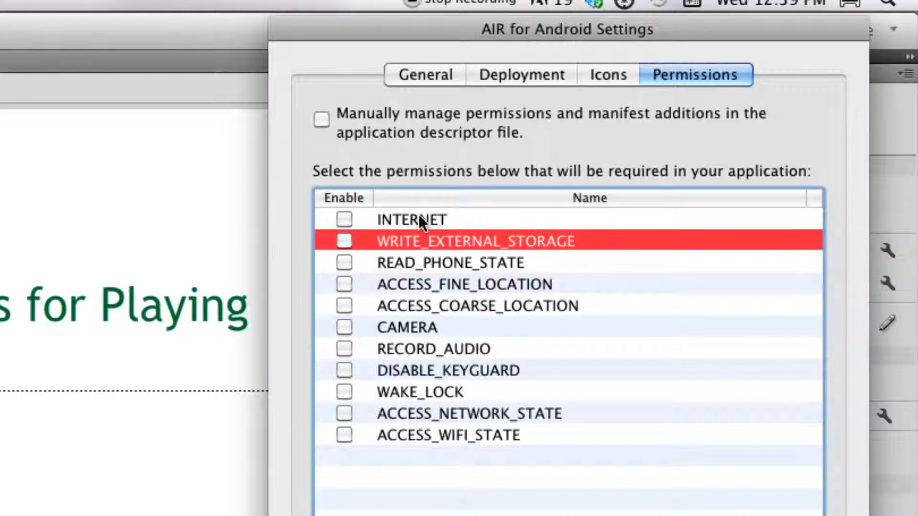
pyautogui.click(529, 70)
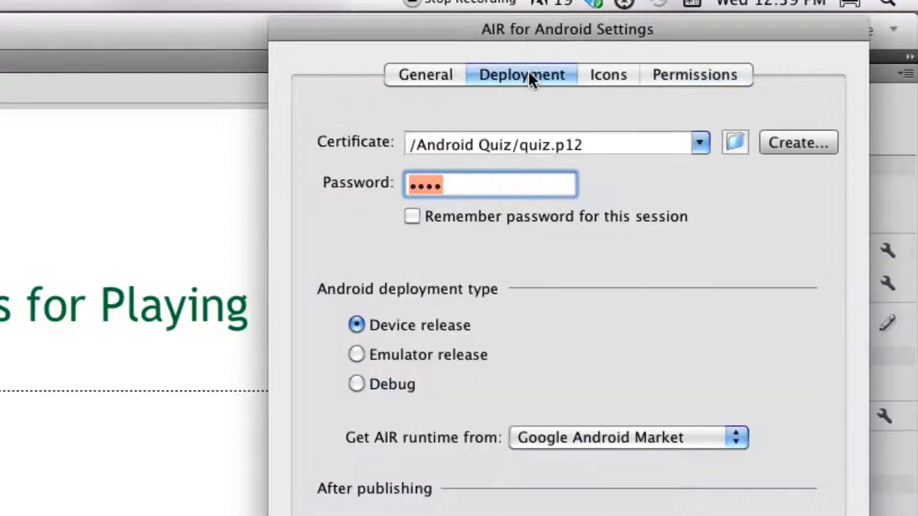
# On the General settings, set the app name to Names Quiz and the version to 1.0.1.
pyautogui.click(428, 76)
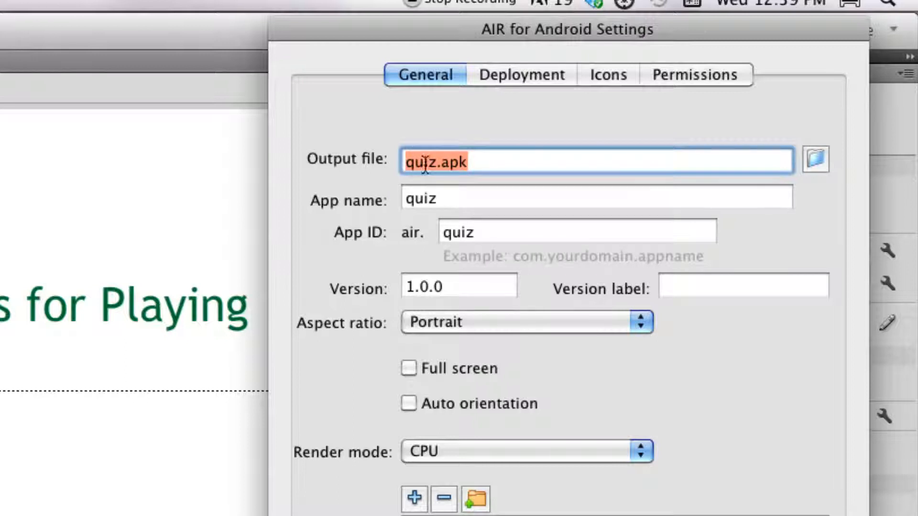
pyautogui.click(470, 163)
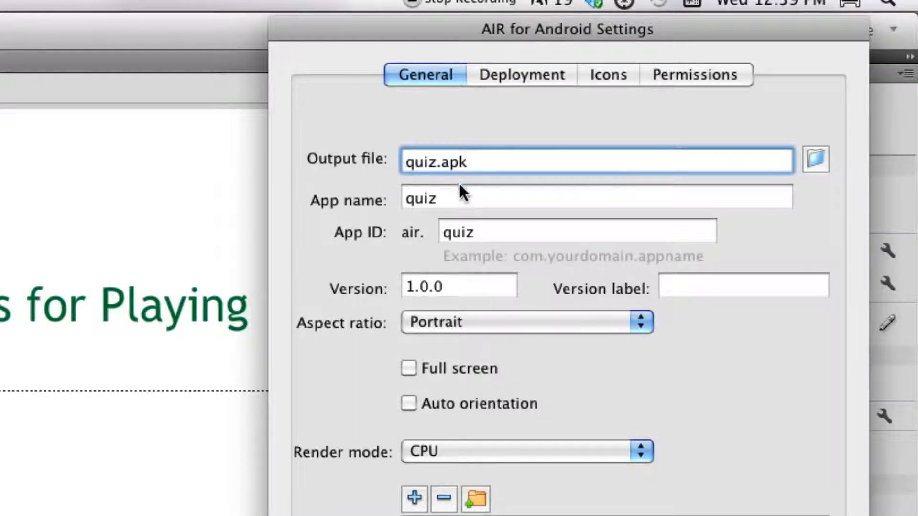
pyautogui.click(459, 197)
pyautogui.click(483, 160)
pyautogui.press('Tab')
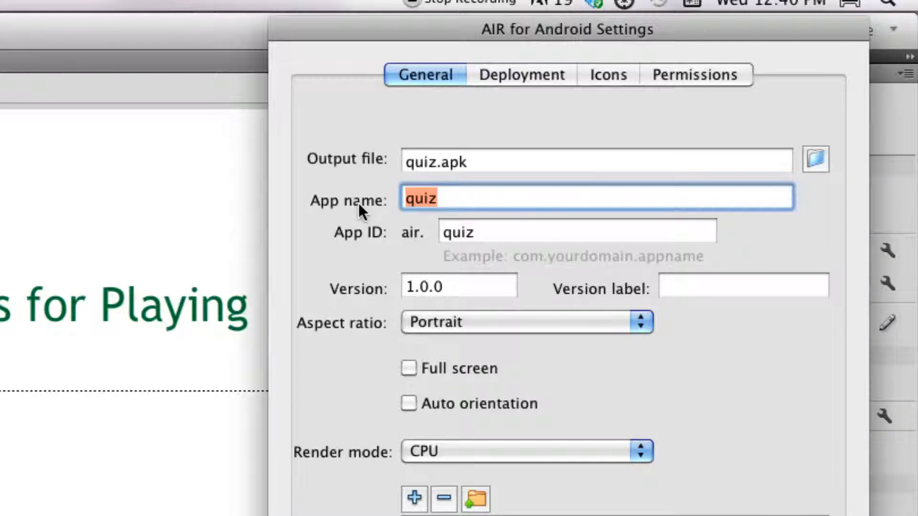
pyautogui.write('Names Quiz')
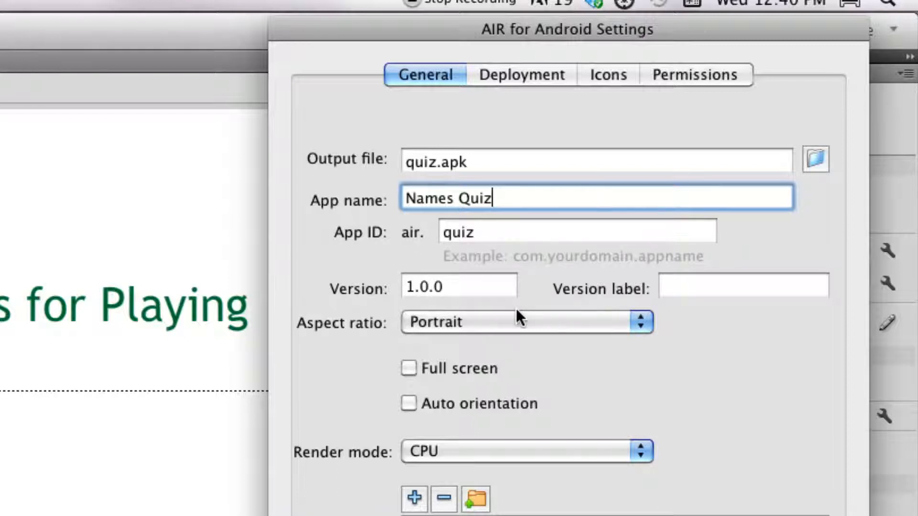
pyautogui.click(432, 289)
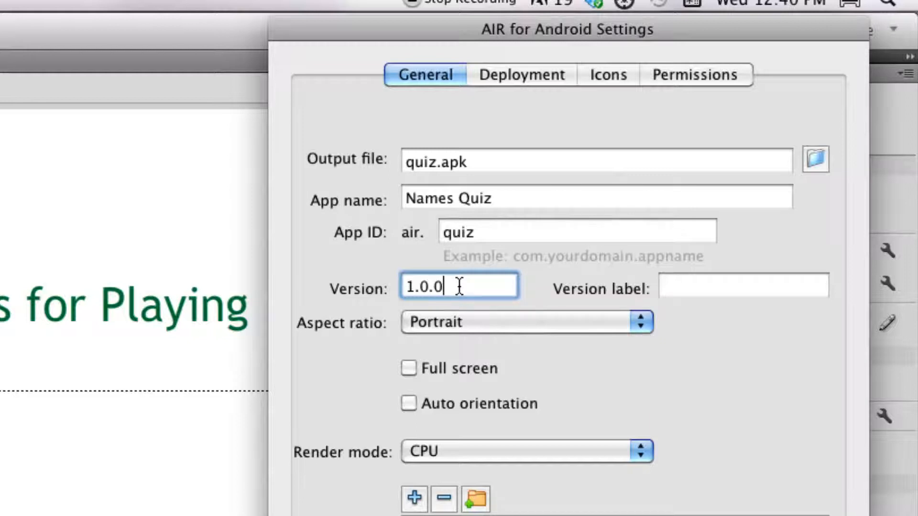
pyautogui.press('BackSpace')
pyautogui.write('1')
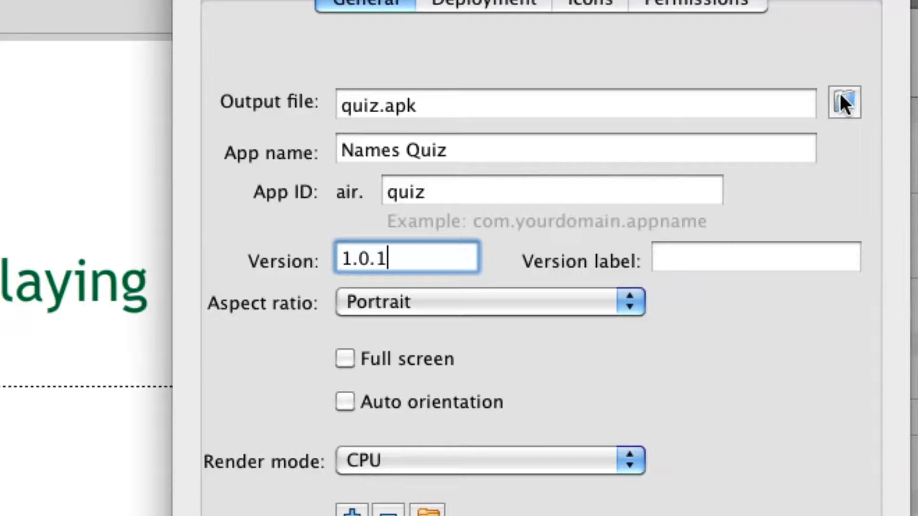
# Set the output file destination to quiz in the Android Quiz folder on Macintosh HD.
pyautogui.click(843, 99)
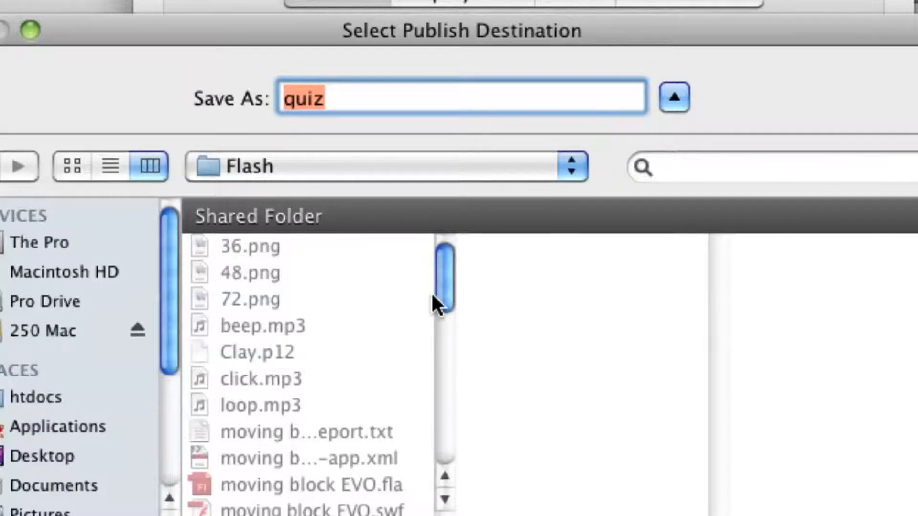
pyautogui.click(99, 271)
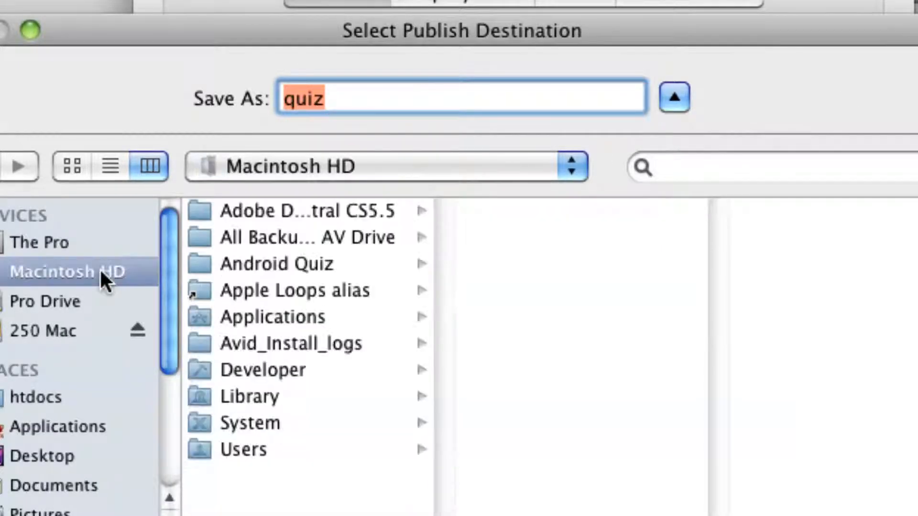
pyautogui.click(264, 274)
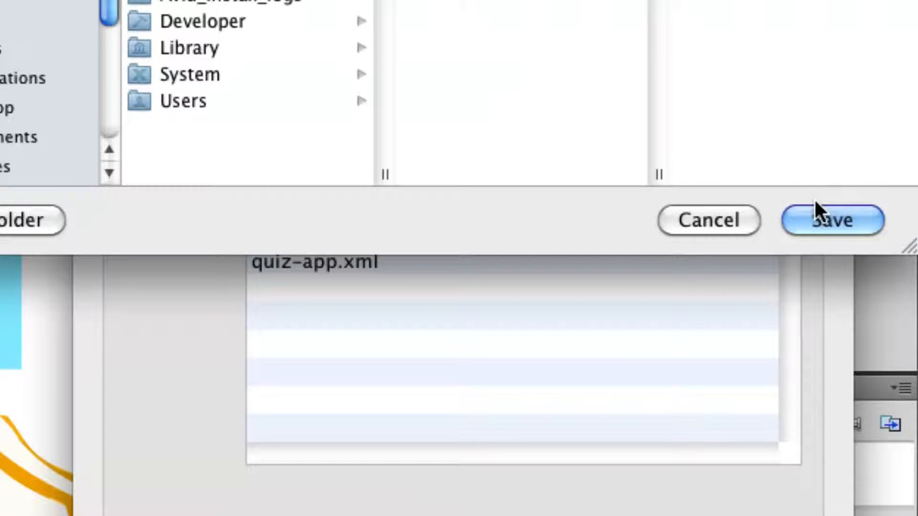
pyautogui.click(815, 216)
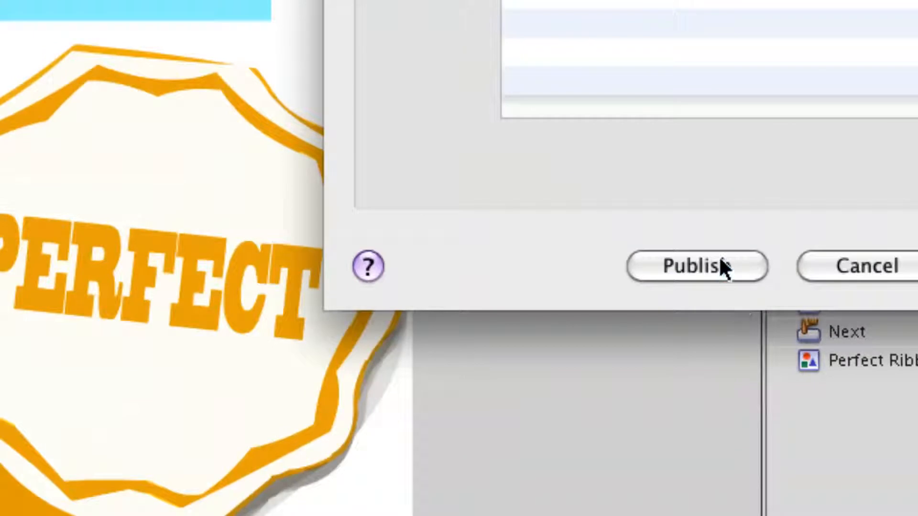
# Publish the app as an APK, dismiss the packaging notice, and close the AIR for Android settings.
pyautogui.click(741, 297)
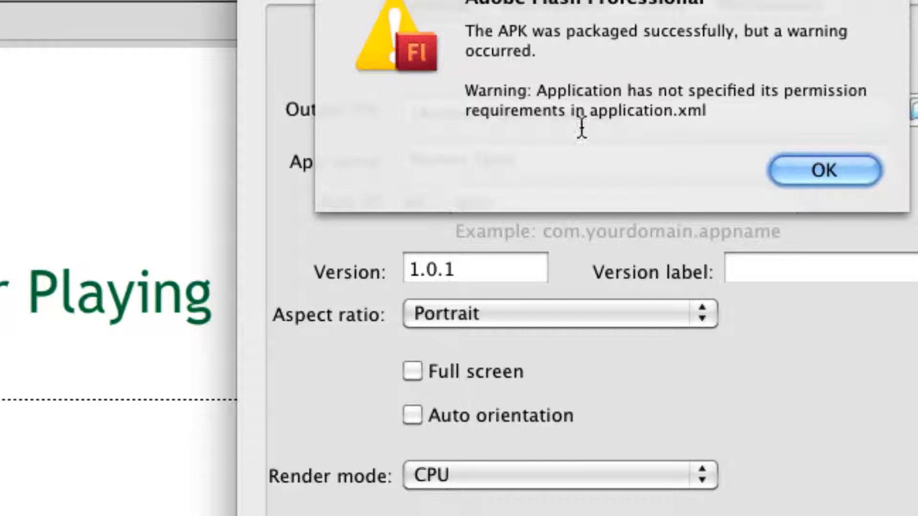
pyautogui.click(796, 172)
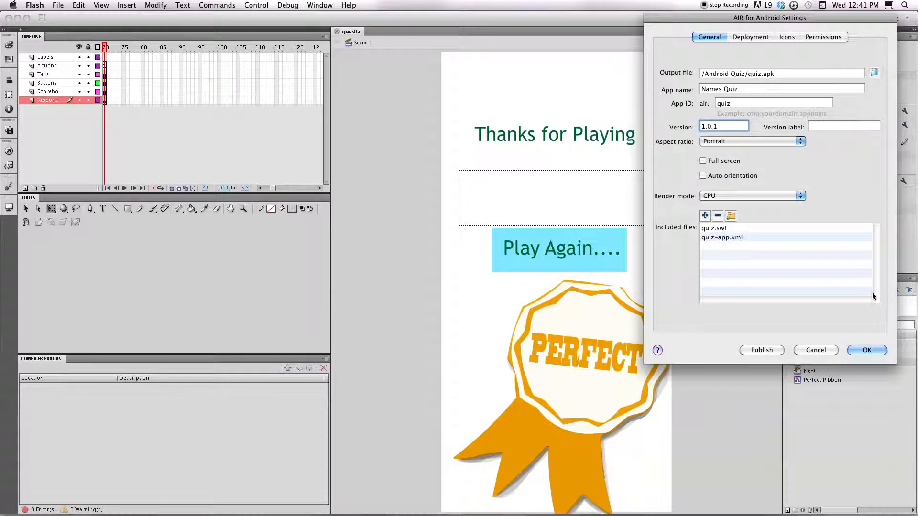
pyautogui.click(871, 350)
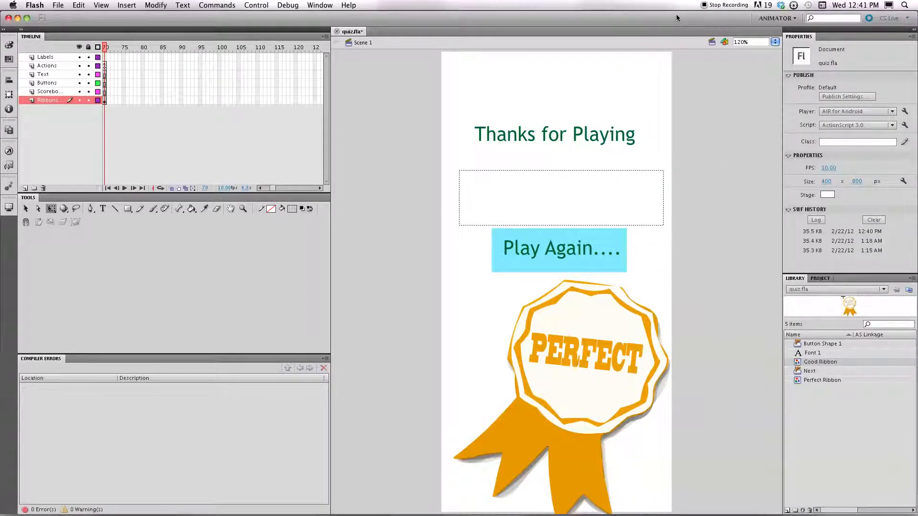
# Open the Android Quiz folder on Macintosh HD in the Finder and select quiz.apk and quiz.p12.
pyautogui.moveTo(676, 16); pyautogui.dragTo(444, 10)
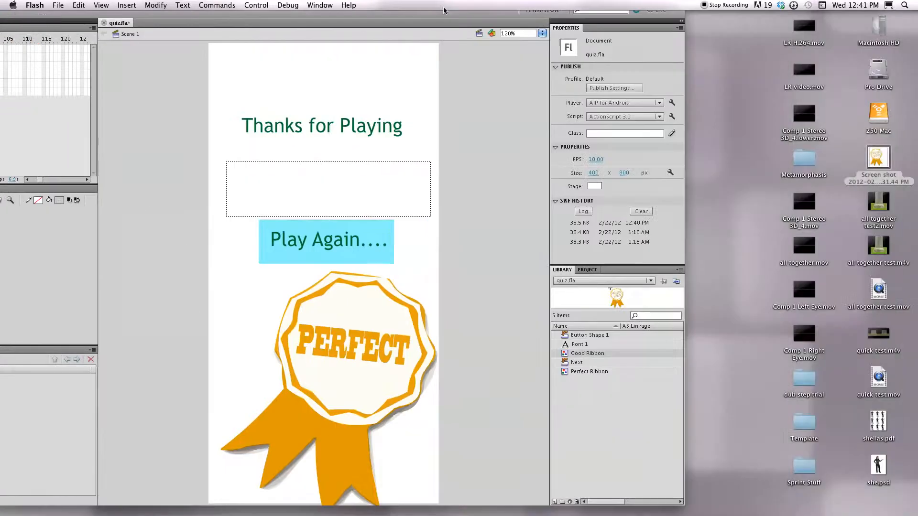
pyautogui.doubleClick(880, 27)
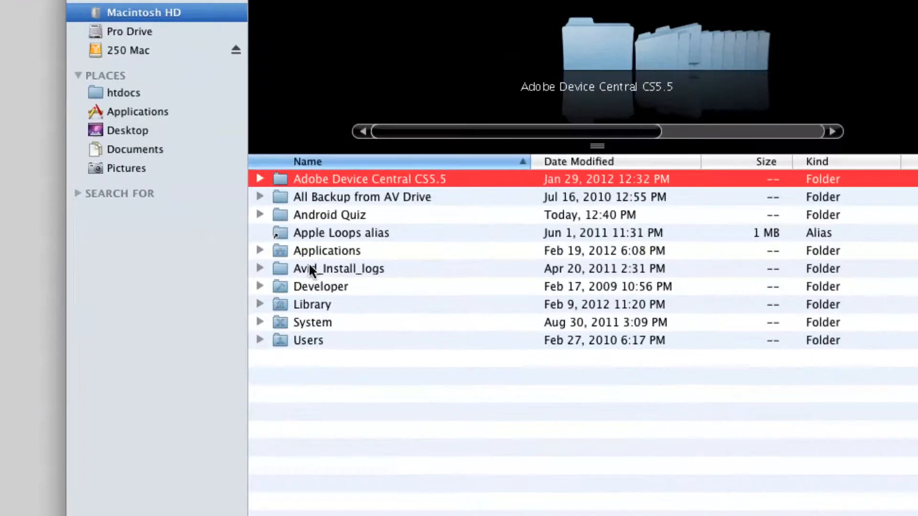
pyautogui.doubleClick(317, 214)
pyautogui.click(318, 215)
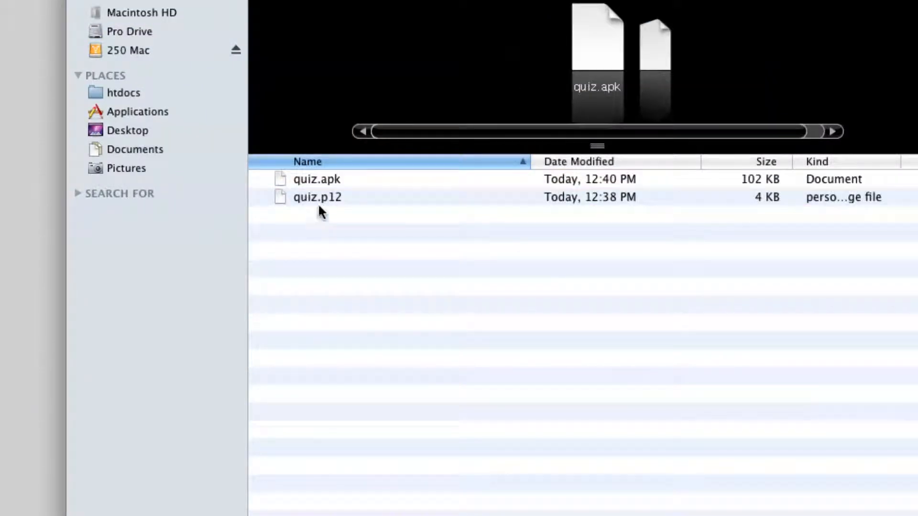
pyautogui.click(320, 182)
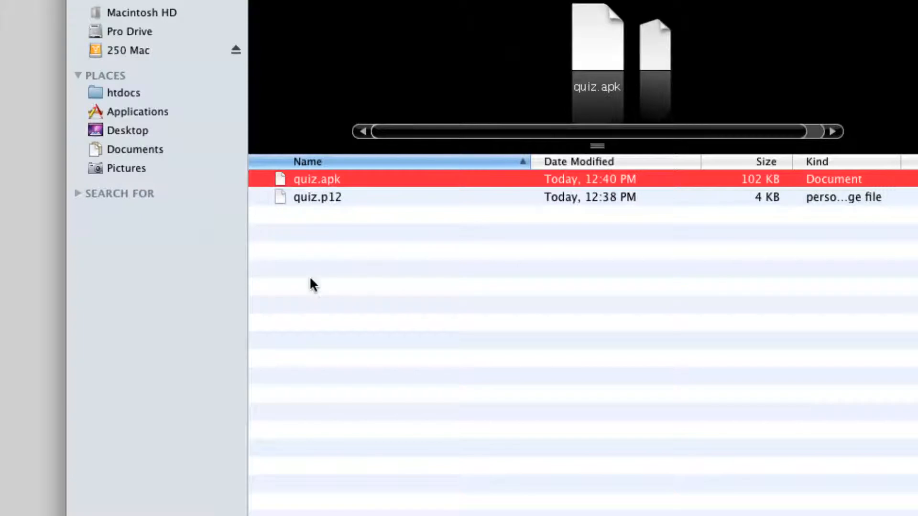
pyautogui.click(315, 222)
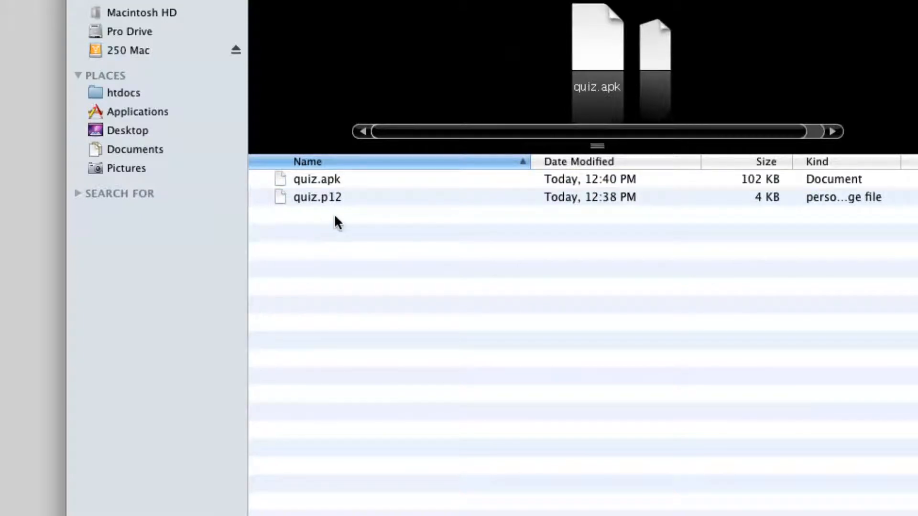
pyautogui.moveTo(335, 215); pyautogui.dragTo(313, 183)
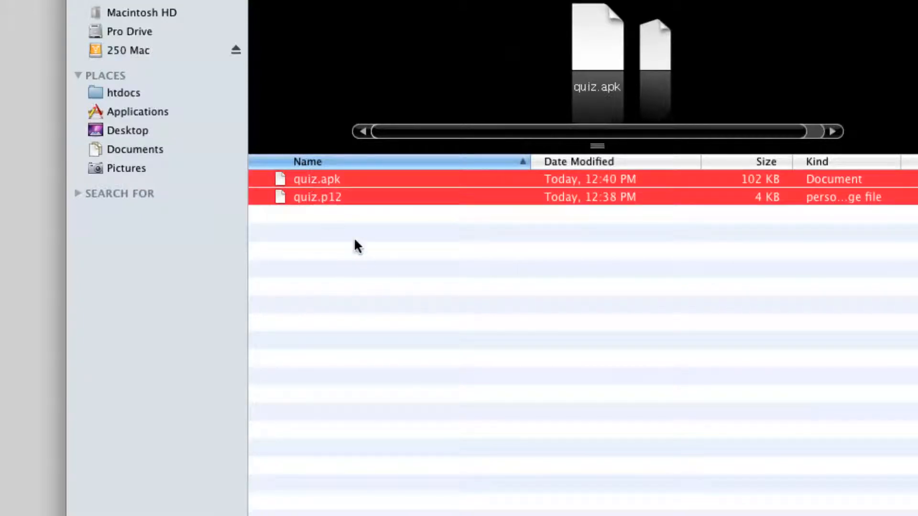